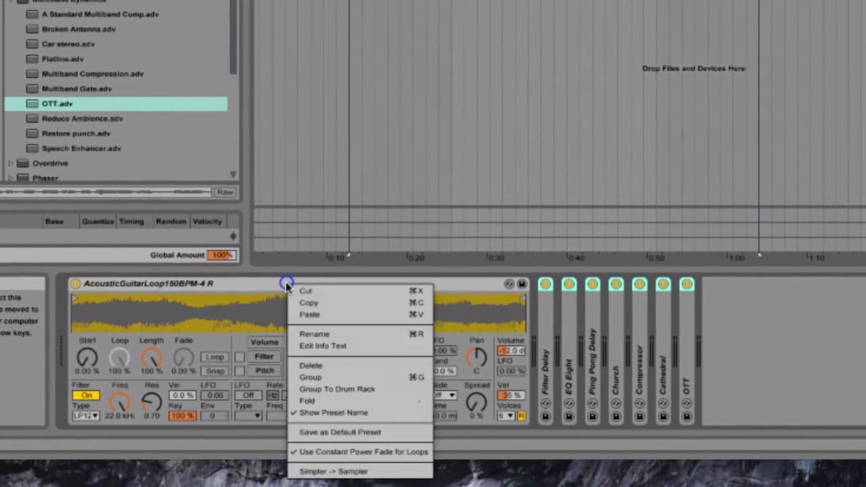
Convert the guitar loop's Simpler to a Sampler, enable back-and-forth sustain looping and narrow the loop region at both ends
{"action": "left_click", "coordinate": [320, 471]}
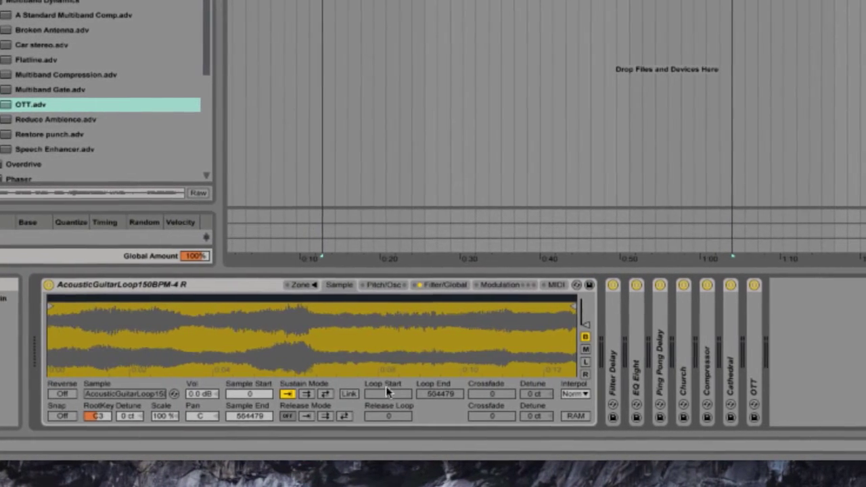
{"action": "left_click", "coordinate": [325, 393]}
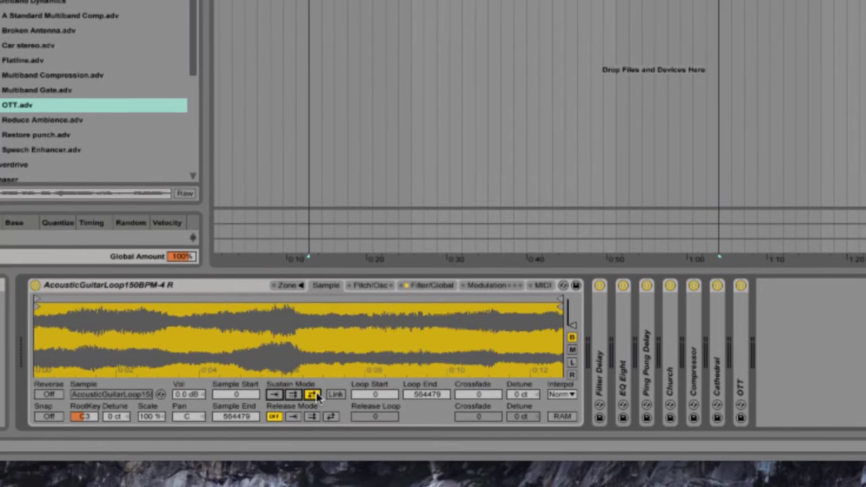
{"action": "left_click_drag", "start_coordinate": [36, 299], "coordinate": [83, 298]}
{"action": "left_click_drag", "start_coordinate": [546, 298], "coordinate": [443, 298]}
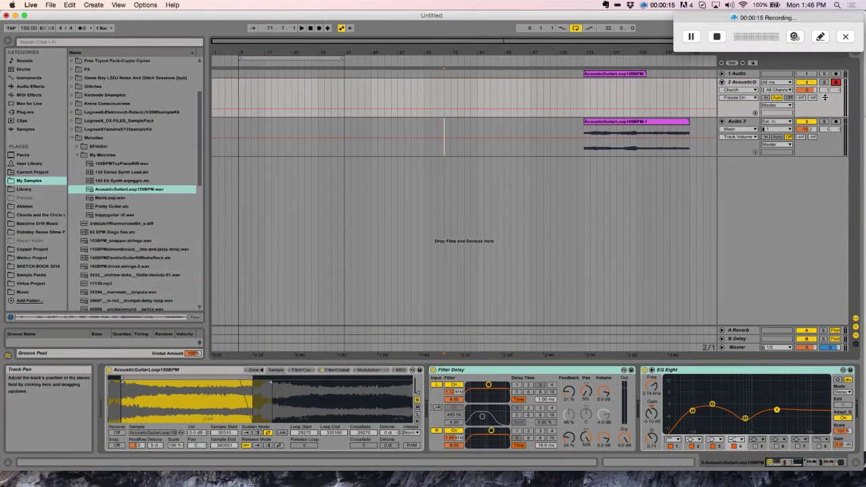
Lower the volume of the armed AcousticGuitar track and audition the sampled instrument with a note
{"action": "left_click_drag", "start_coordinate": [810, 89], "coordinate": [815, 93]}
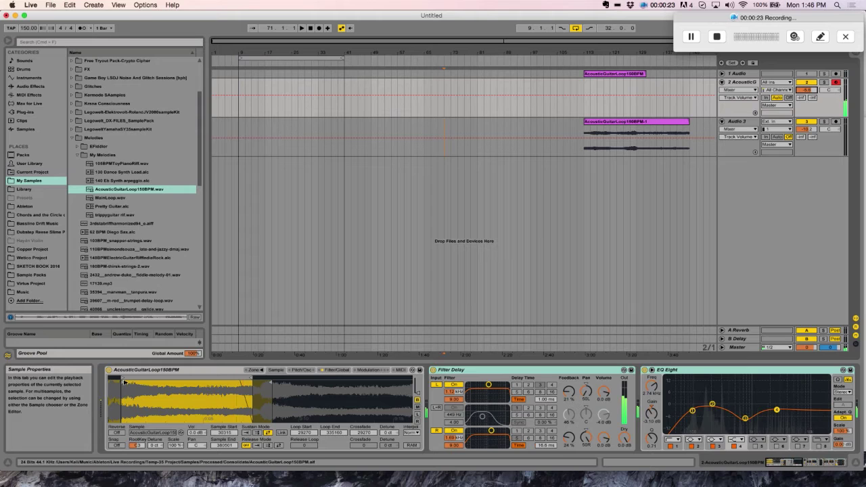
{"action": "key", "text": "z"}
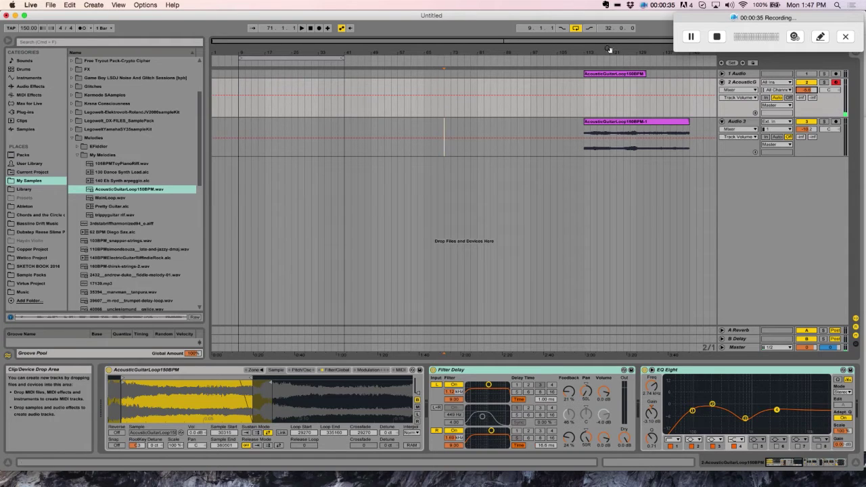
Fold the AcousticGuitar track and disarm its recording
{"action": "left_click", "coordinate": [736, 82]}
{"action": "left_click", "coordinate": [722, 82]}
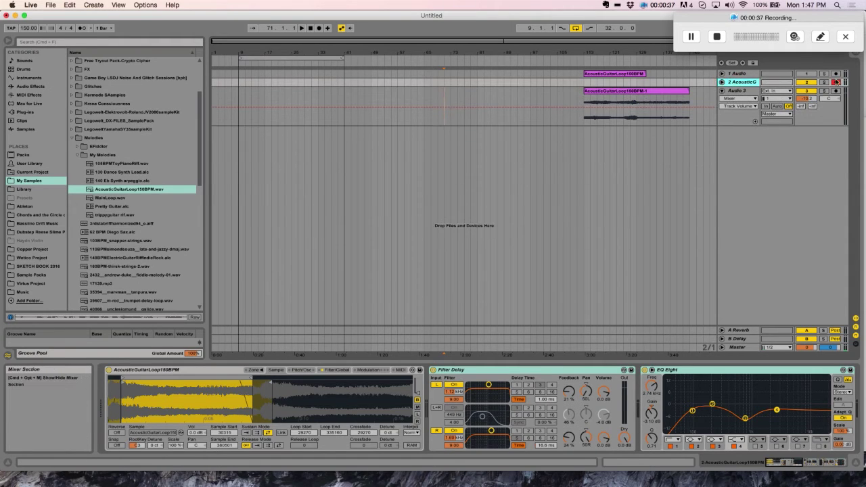
{"action": "left_click", "coordinate": [836, 81]}
Place AcousticGuitarLoop150BPM.wav on the Audio 3 track at bar 9, dismissing any audio-to-MIDI conversion
{"action": "left_click_drag", "start_coordinate": [254, 50], "coordinate": [304, 45]}
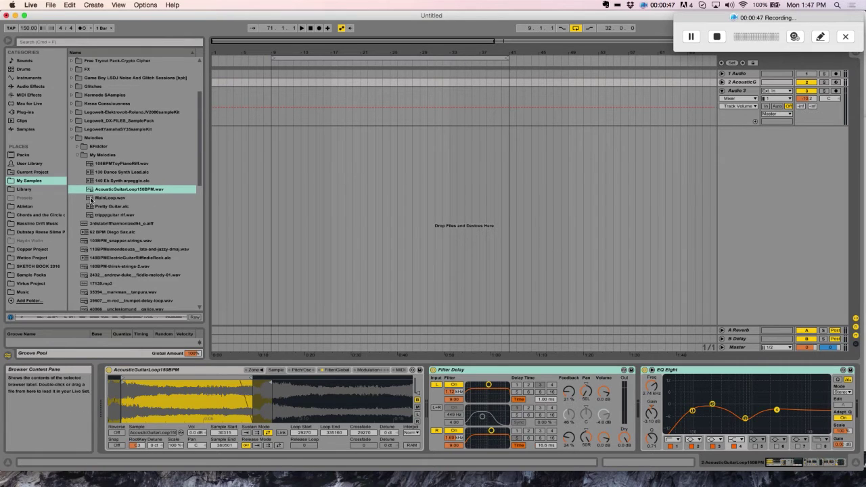
{"action": "left_click_drag", "start_coordinate": [90, 191], "coordinate": [273, 82]}
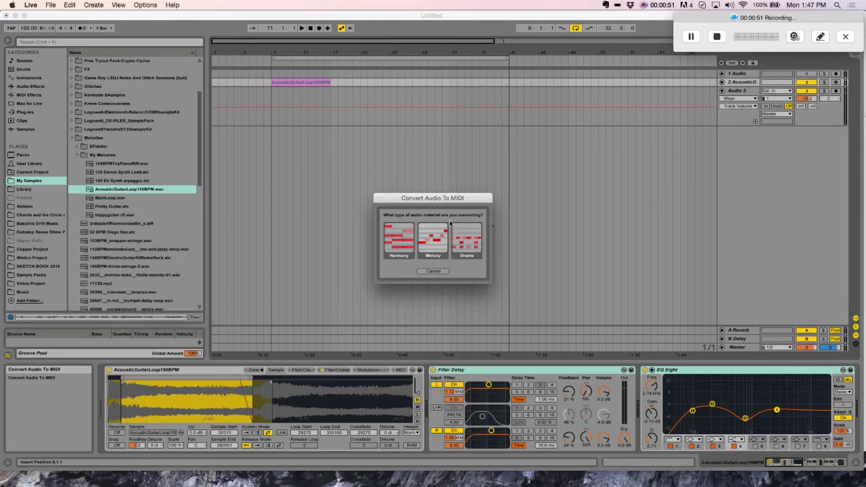
{"action": "left_click", "coordinate": [437, 271]}
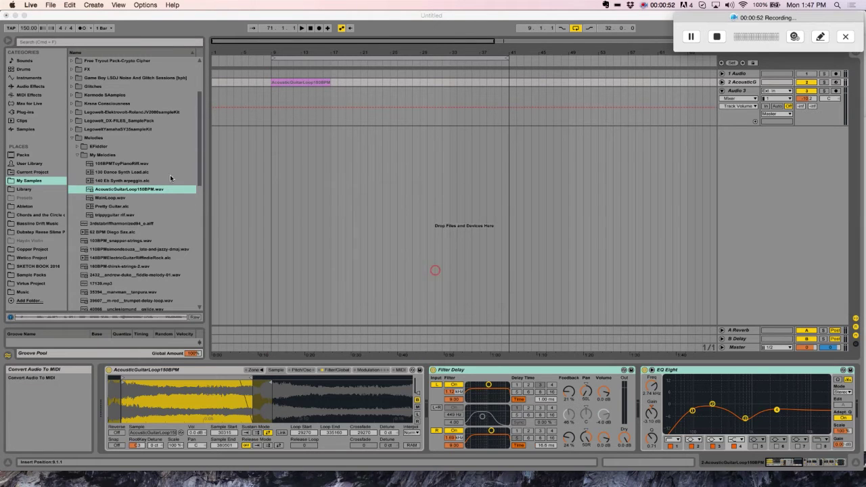
{"action": "left_click", "coordinate": [126, 189]}
{"action": "left_click_drag", "start_coordinate": [235, 146], "coordinate": [274, 104]}
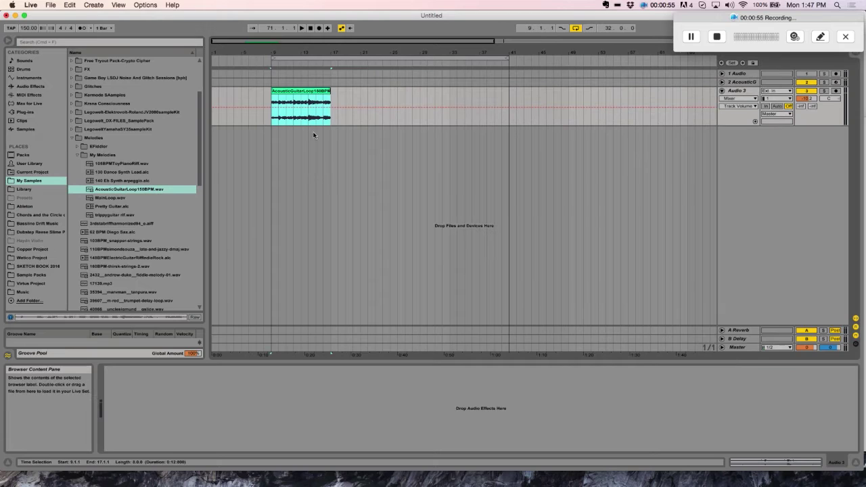
Set the guitar clip's warp mode to Complex and double its segment tempo twice to 600 BPM
{"action": "double_click", "coordinate": [306, 92]}
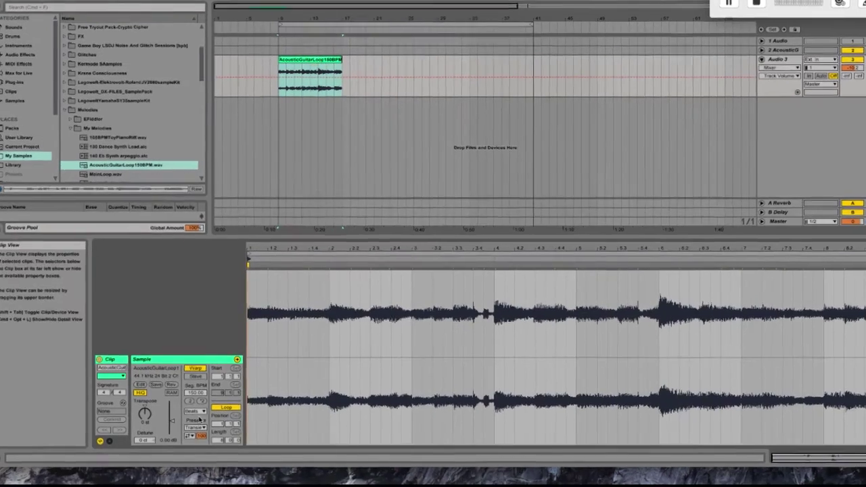
{"action": "left_click", "coordinate": [191, 413]}
{"action": "left_click", "coordinate": [188, 440]}
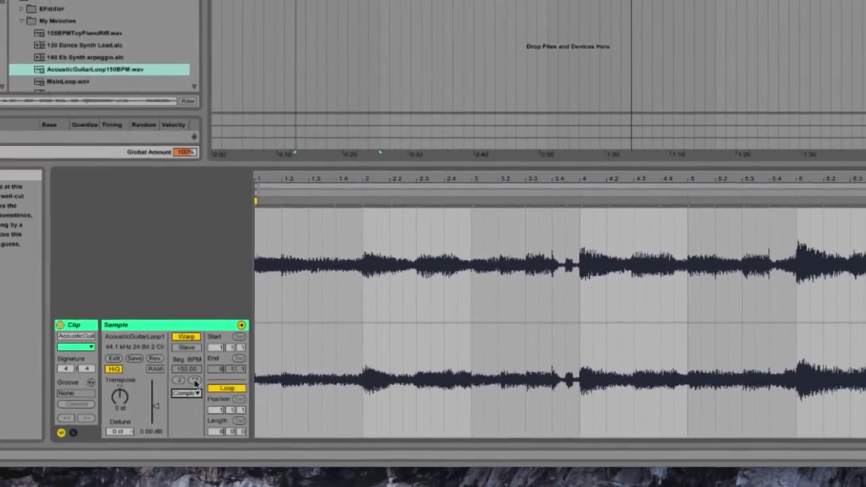
{"action": "left_click", "coordinate": [193, 371]}
{"action": "left_click", "coordinate": [193, 372]}
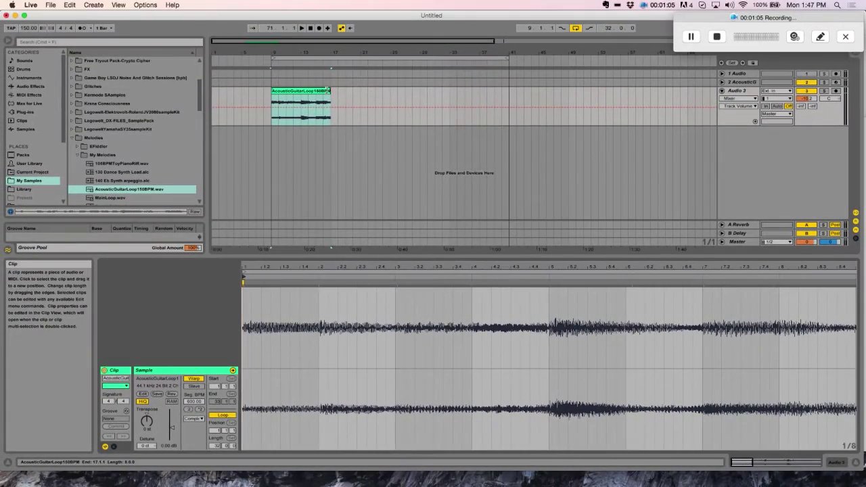
Consolidate the slowed guitar clip spanning bars 9 to 17 on Audio 3
{"action": "mouse_move", "coordinate": [337, 69]}
{"action": "left_mouse_down"}
{"action": "mouse_move", "coordinate": [472, 72]}
{"action": "mouse_move", "coordinate": [331, 93]}
{"action": "left_mouse_up"}
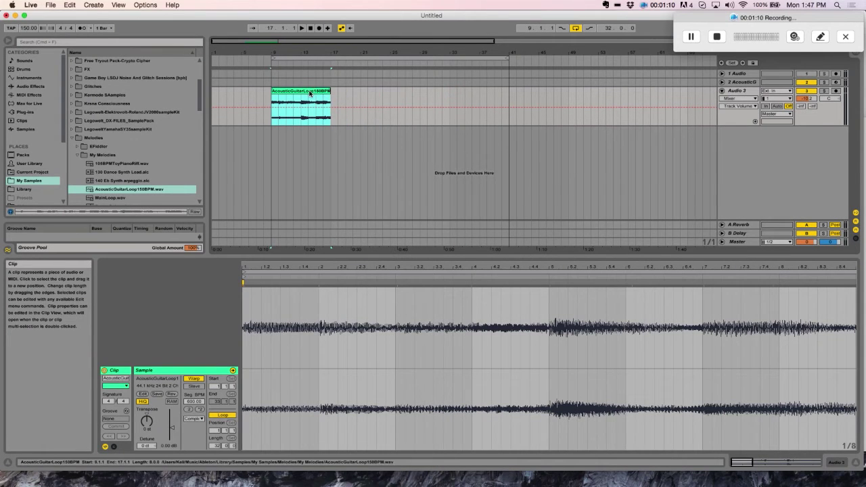
{"action": "key", "text": "super+j"}
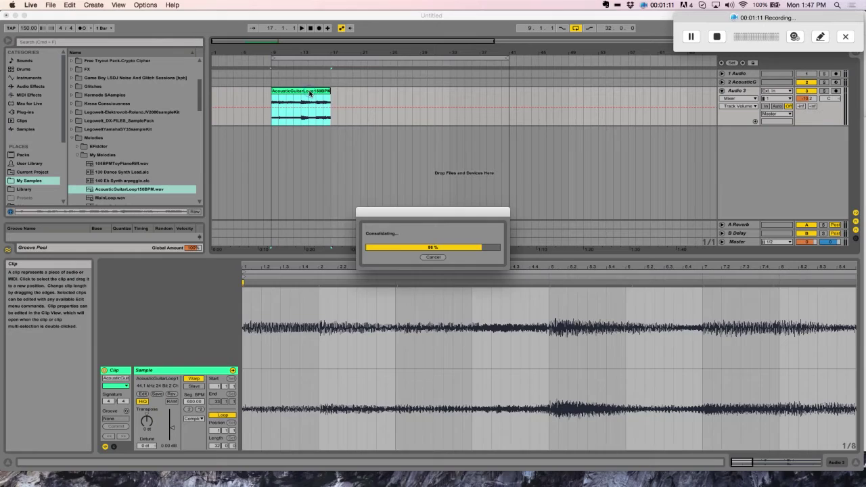
{"action": "right_click", "coordinate": [310, 93]}
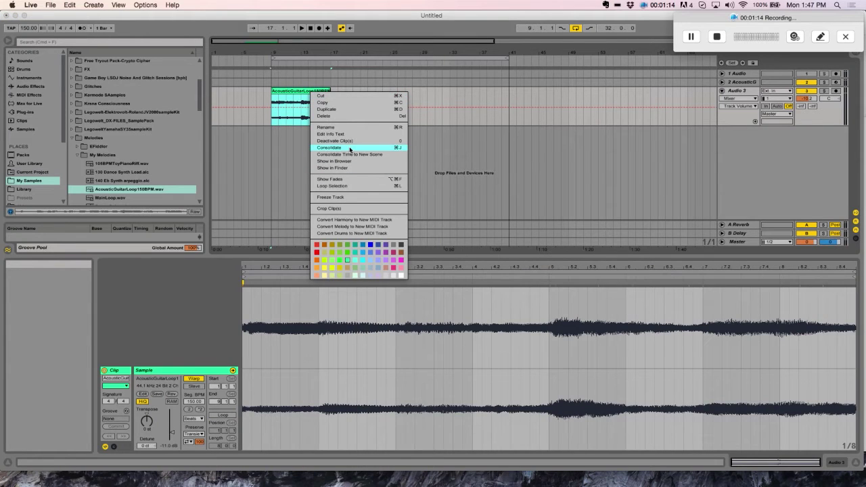
{"action": "left_click", "coordinate": [459, 88]}
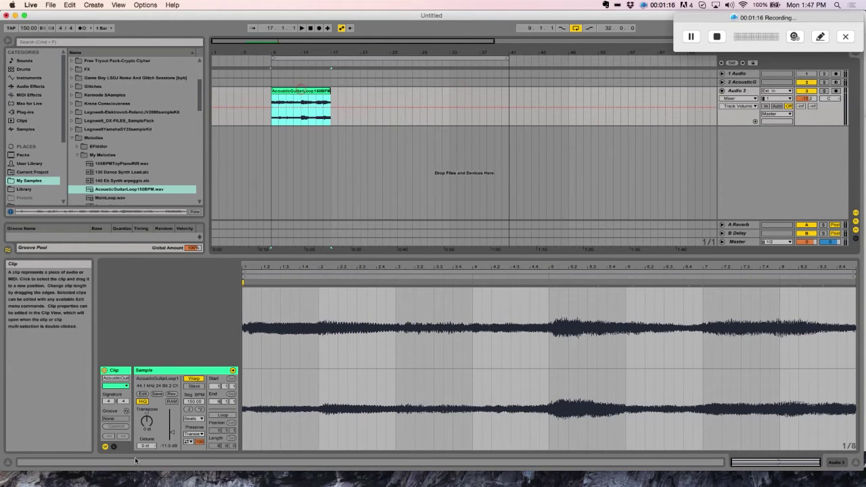
Set the consolidated clip to Complex warping, double its segment tempo twice to 600 BPM again, and play it back
{"action": "left_click", "coordinate": [193, 419]}
{"action": "left_click", "coordinate": [197, 452]}
{"action": "left_click", "coordinate": [200, 410]}
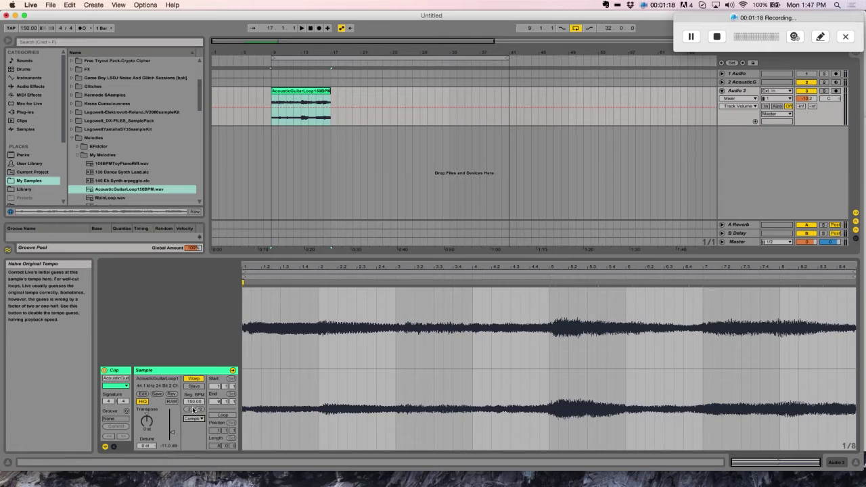
{"action": "left_click", "coordinate": [199, 410]}
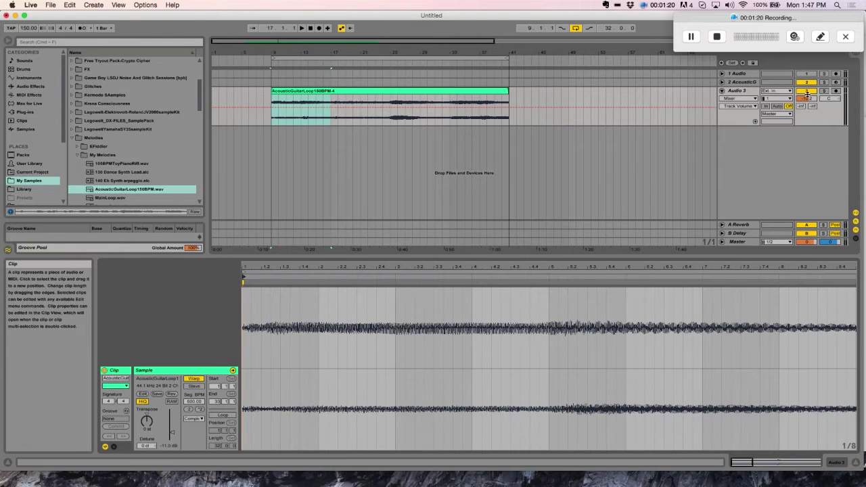
{"action": "key", "text": "space"}
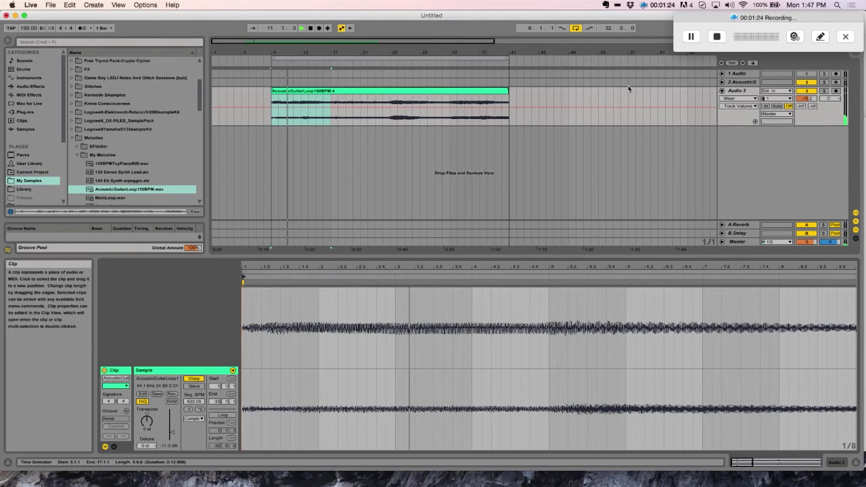
Show the Audio 3 track's device chain and add a Filter Delay from the audio effects
{"action": "left_click", "coordinate": [746, 91]}
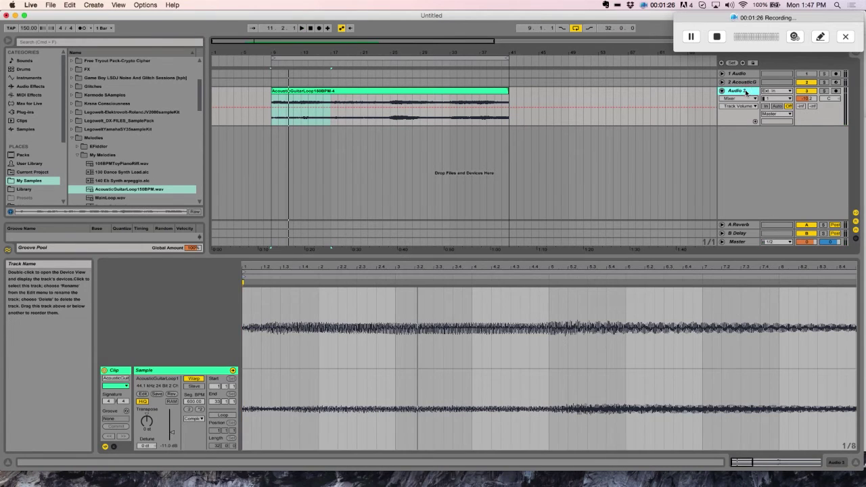
{"action": "double_click", "coordinate": [745, 91]}
{"action": "left_click", "coordinate": [31, 87]}
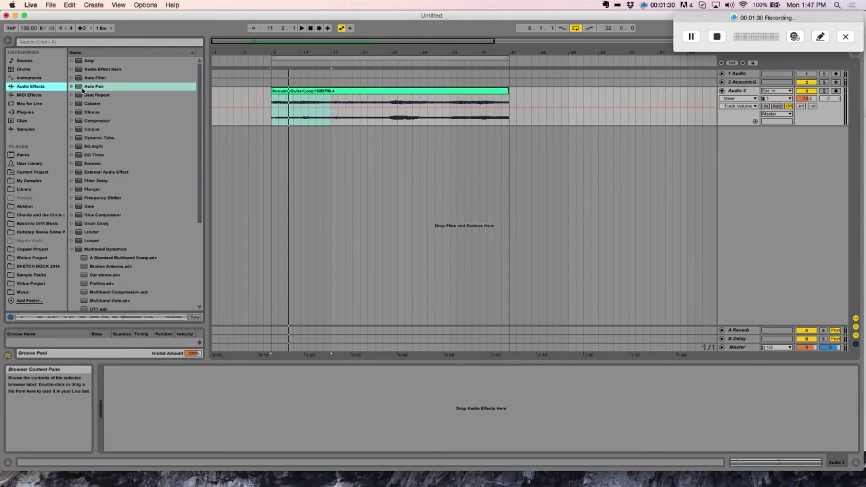
{"action": "left_click", "coordinate": [71, 249]}
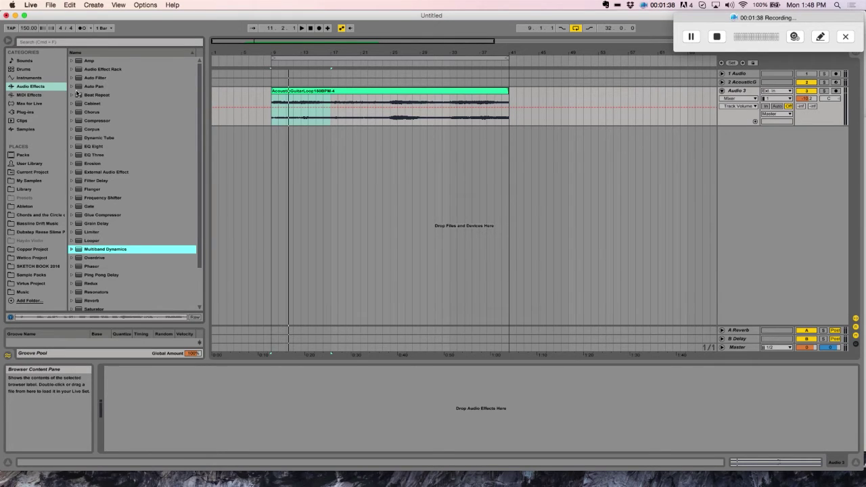
{"action": "double_click", "coordinate": [81, 180]}
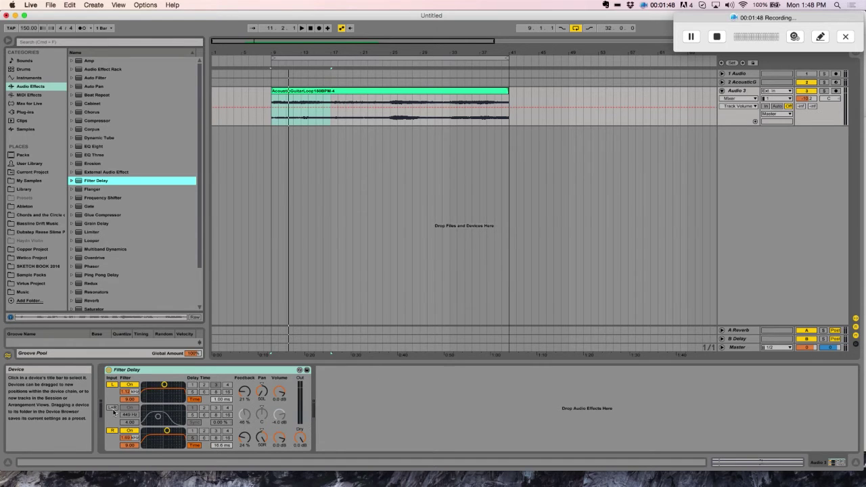
Play the track and compare its sound with the Filter Delay switched off and on
{"action": "left_click", "coordinate": [195, 399]}
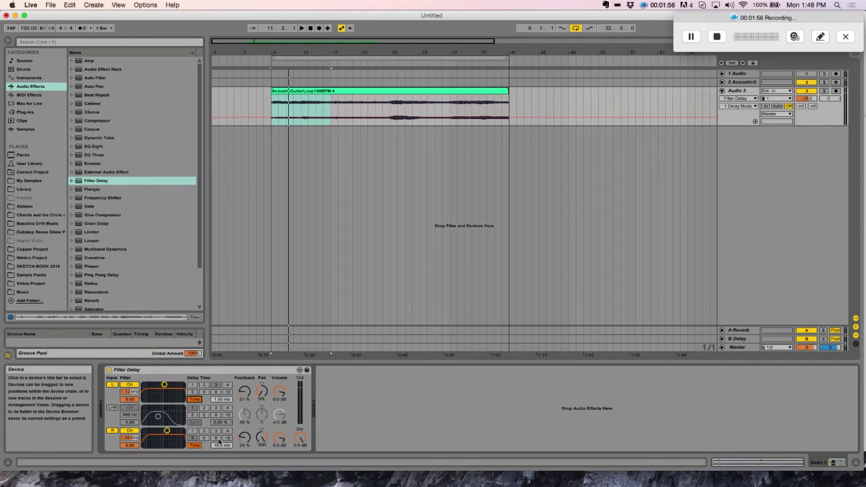
{"action": "key", "text": "space"}
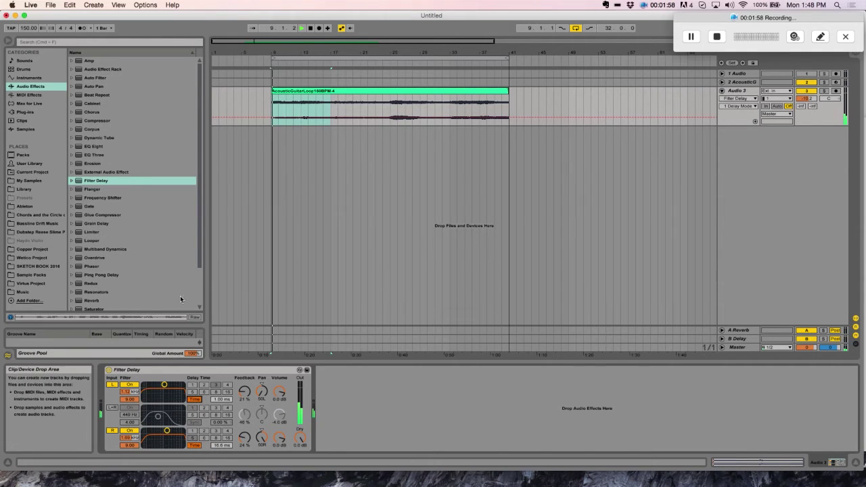
{"action": "left_click", "coordinate": [108, 370]}
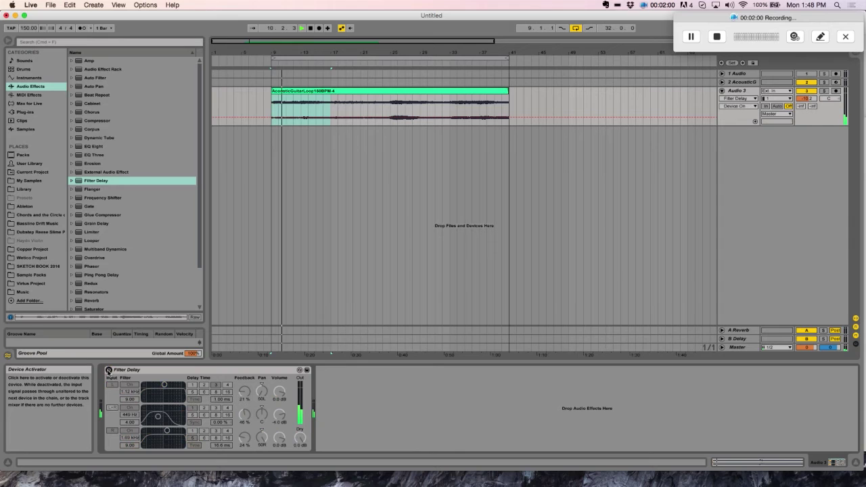
{"action": "left_click", "coordinate": [108, 370]}
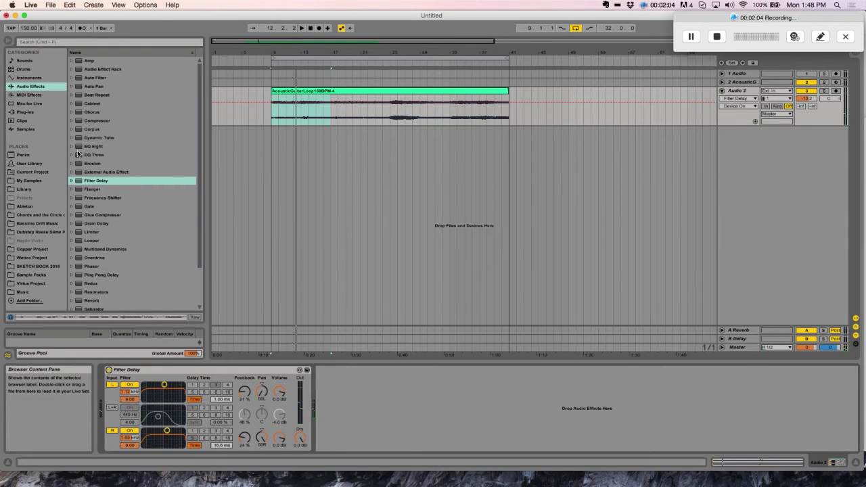
Add an EQ Eight after the Filter Delay, with a low cut on band 1 and cuts on bands 3 and 4
{"action": "left_click_drag", "start_coordinate": [93, 146], "coordinate": [352, 420]}
{"action": "left_click", "coordinate": [350, 439]}
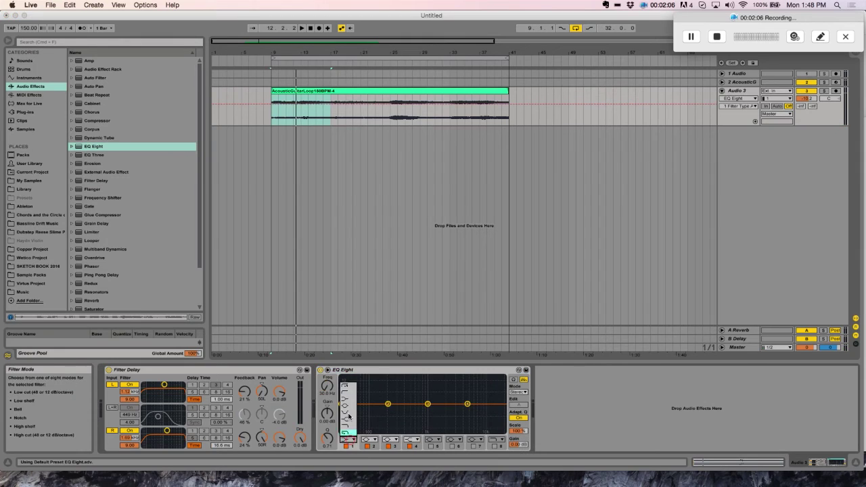
{"action": "left_click", "coordinate": [348, 394]}
{"action": "left_click", "coordinate": [327, 384]}
{"action": "left_click_drag", "start_coordinate": [327, 384], "coordinate": [327, 380]}
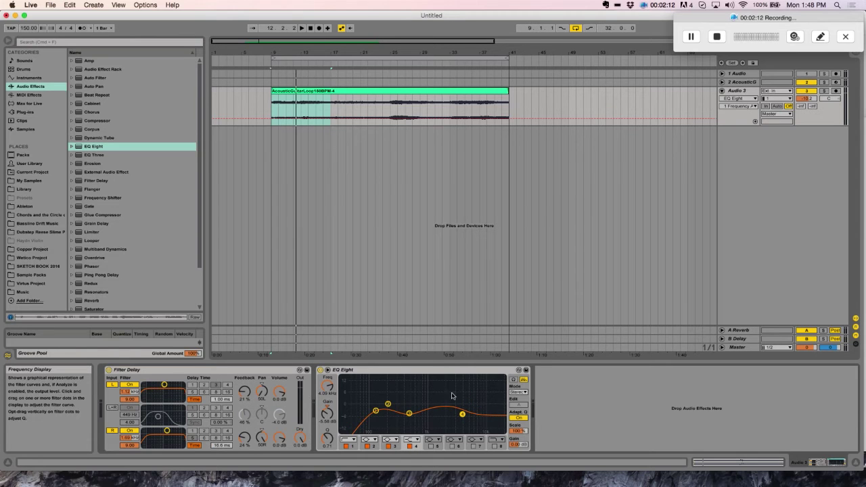
Play the clip from bar 25 and move the EQ Eight's band 3 cut to about 417 Hz
{"action": "key", "text": "space"}
{"action": "left_click", "coordinate": [392, 104]}
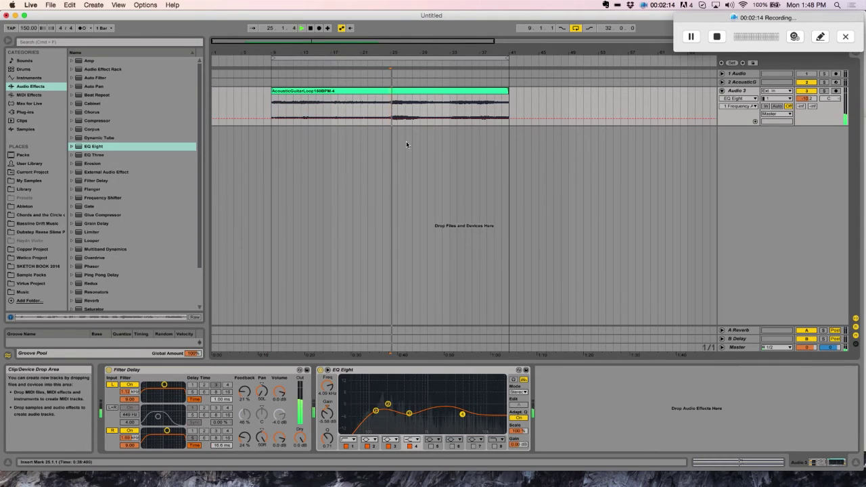
{"action": "mouse_move", "coordinate": [409, 413]}
{"action": "left_mouse_down"}
{"action": "mouse_move", "coordinate": [426, 410]}
{"action": "mouse_move", "coordinate": [393, 414]}
{"action": "mouse_move", "coordinate": [407, 413]}
{"action": "left_mouse_up"}
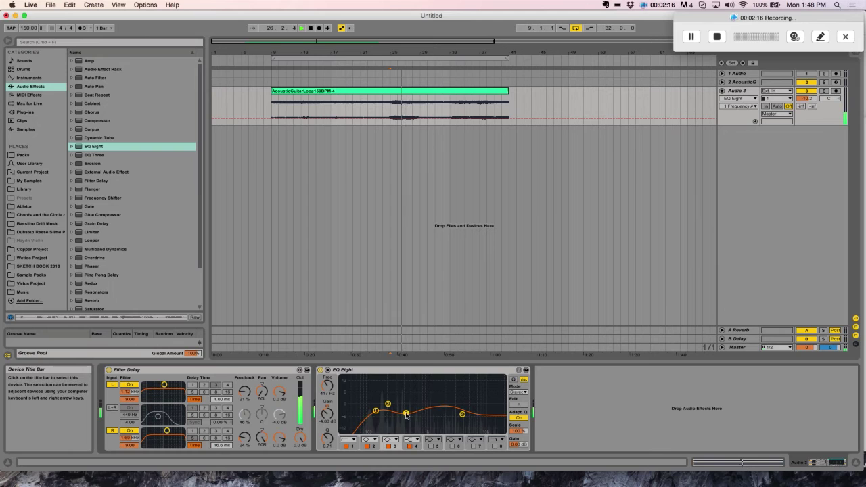
Add a Ping Pong Delay after the EQ Eight, set feedback to 46% and dry/wet to about 62%, and play the track
{"action": "scroll", "coordinate": [87, 247], "scroll_direction": "down", "scroll_amount": 2}
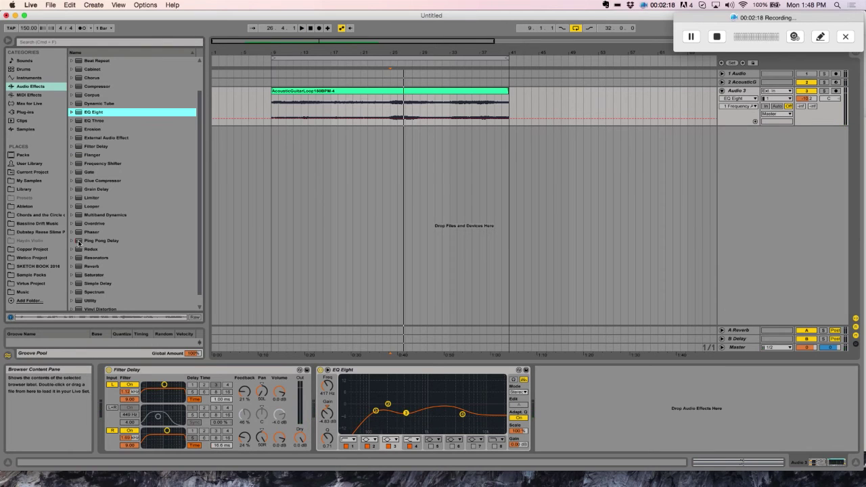
{"action": "left_click_drag", "start_coordinate": [79, 242], "coordinate": [559, 389]}
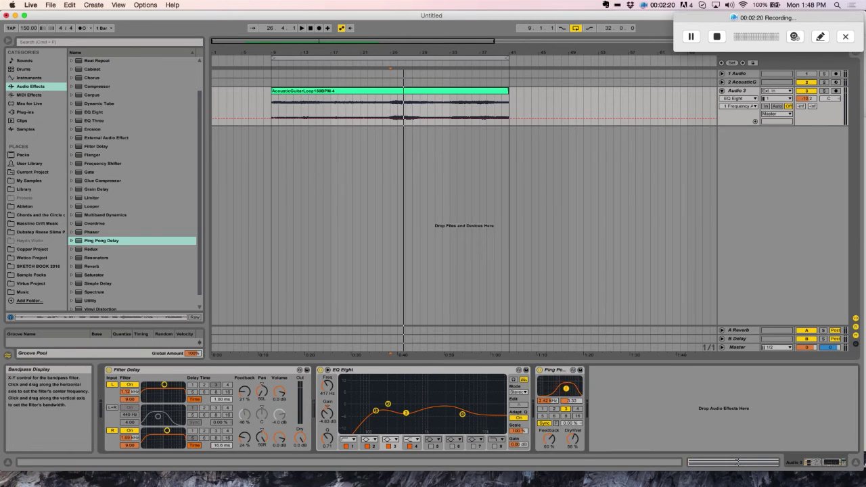
{"action": "left_click_drag", "start_coordinate": [550, 437], "coordinate": [550, 448]}
{"action": "left_click_drag", "start_coordinate": [573, 439], "coordinate": [572, 433]}
{"action": "key", "text": "space"}
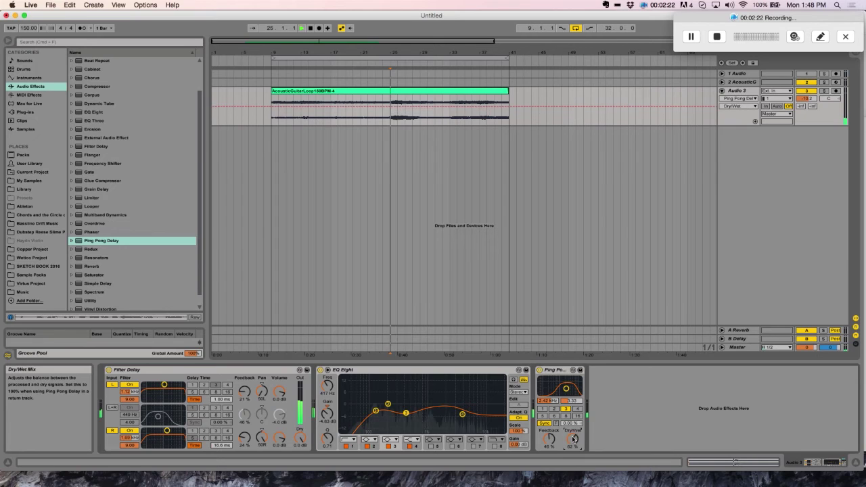
Lower the Ping Pong Delay's filter frequency and widen it to 4.11, and add the Church reverb preset after it with reduced dry/wet
{"action": "left_click_drag", "start_coordinate": [572, 396], "coordinate": [565, 391]}
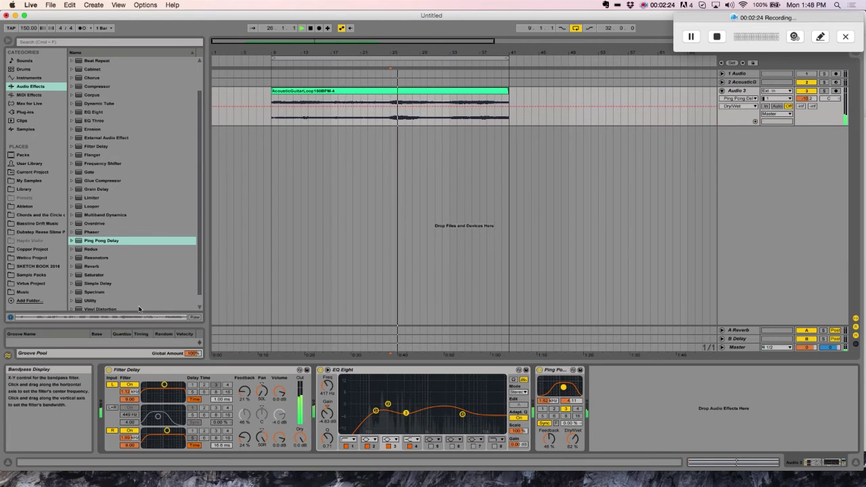
{"action": "left_click", "coordinate": [73, 267]}
{"action": "scroll", "coordinate": [81, 264], "scroll_direction": "down", "scroll_amount": 3}
{"action": "left_click_drag", "start_coordinate": [90, 259], "coordinate": [607, 418]}
{"action": "left_click_drag", "start_coordinate": [800, 447], "coordinate": [800, 458]}
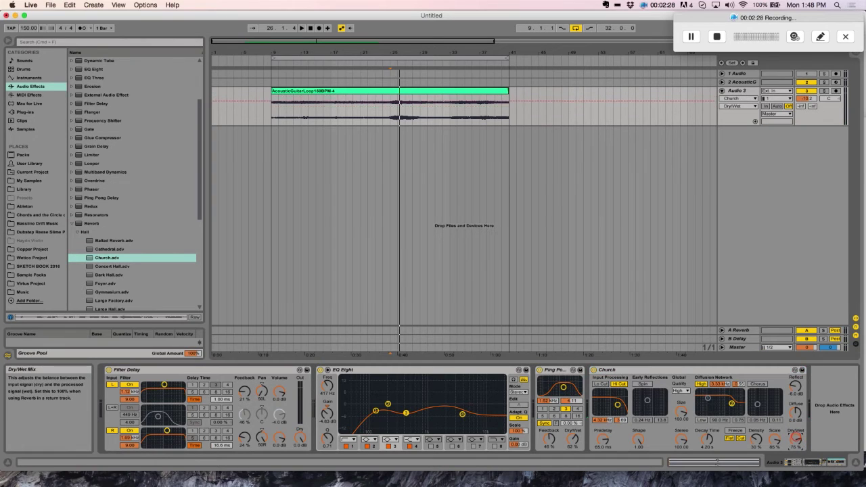
{"action": "key", "text": "space"}
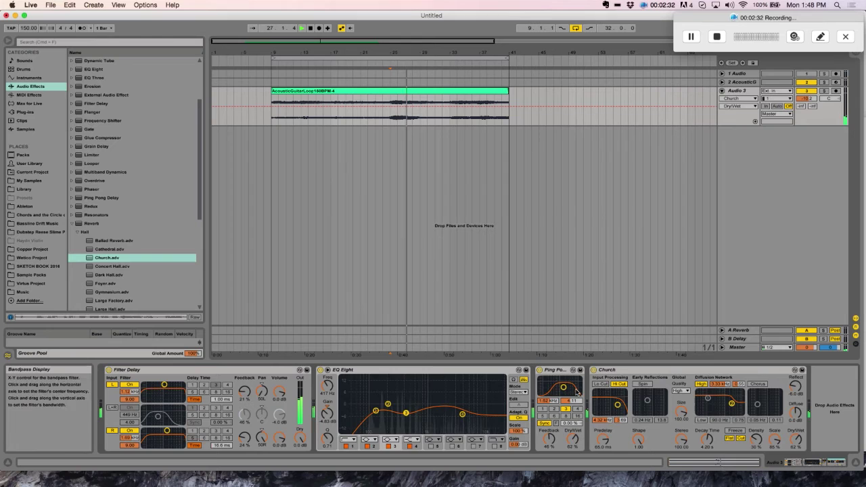
Fold the EQ Eight, Filter Delay and Ping Pong Delay devices while the track plays
{"action": "double_click", "coordinate": [379, 369]}
{"action": "double_click", "coordinate": [228, 369]}
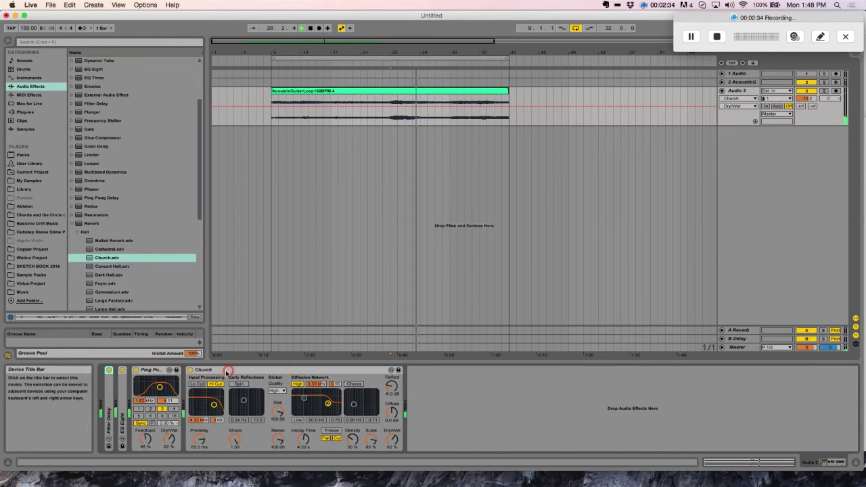
{"action": "double_click", "coordinate": [165, 369]}
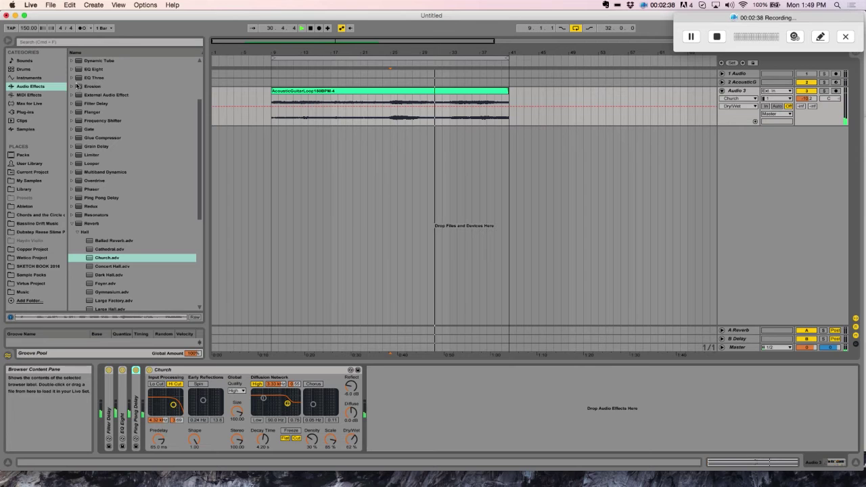
Add a Compressor after the Church reverb with a 3.60:1 ratio, 0.42 ms attack, 323 ms release and a lowered threshold
{"action": "scroll", "coordinate": [77, 86], "scroll_direction": "up", "scroll_amount": 3}
{"action": "left_click_drag", "start_coordinate": [96, 78], "coordinate": [453, 405]}
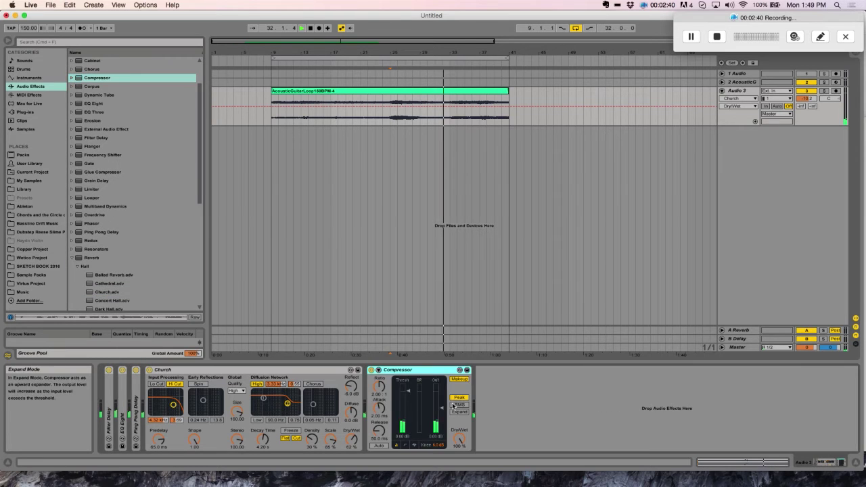
{"action": "left_click_drag", "start_coordinate": [375, 383], "coordinate": [376, 365]}
{"action": "mouse_move", "coordinate": [378, 407]}
{"action": "left_mouse_down"}
{"action": "mouse_move", "coordinate": [378, 426]}
{"action": "mouse_move", "coordinate": [378, 411]}
{"action": "left_mouse_up"}
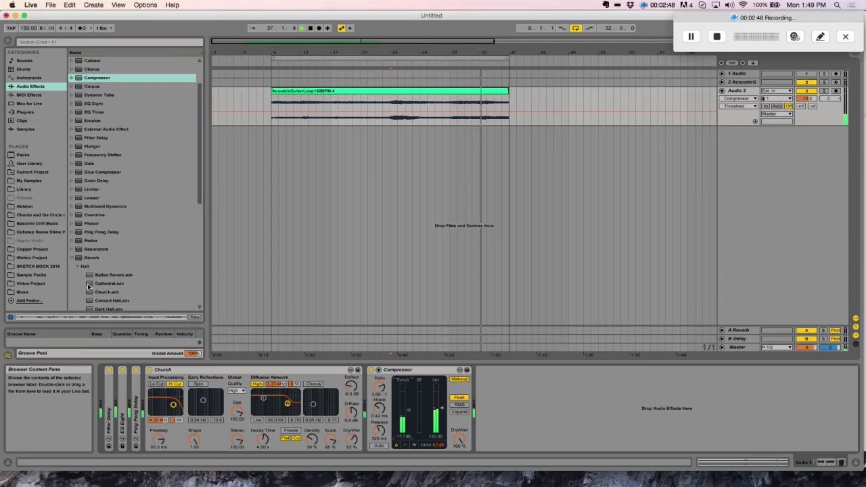
Add the Cathedral reverb preset at 63% dry/wet, followed by the OTT Multiband Dynamics preset with its amount at 43%
{"action": "left_click_drag", "start_coordinate": [88, 285], "coordinate": [556, 409]}
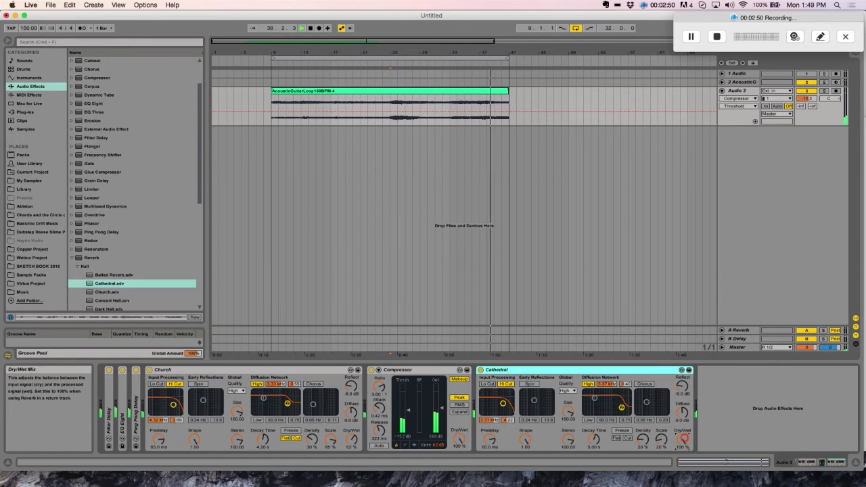
{"action": "left_click_drag", "start_coordinate": [682, 439], "coordinate": [682, 454]}
{"action": "left_click", "coordinate": [74, 207]}
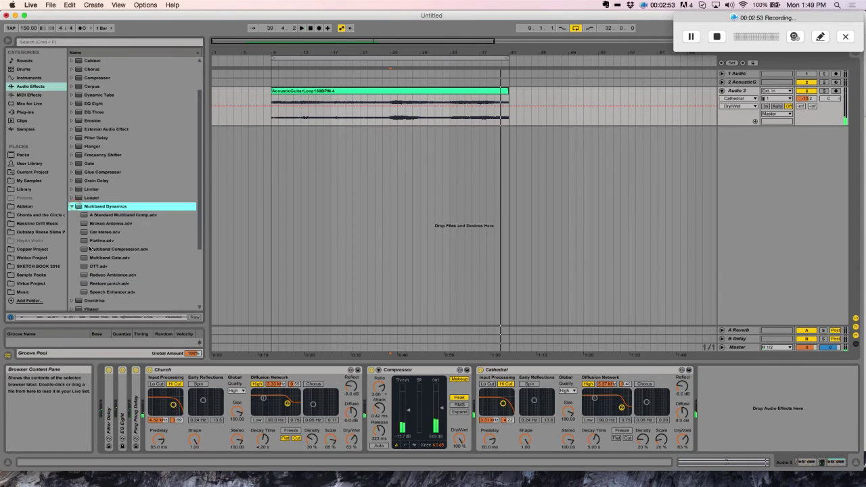
{"action": "left_click_drag", "start_coordinate": [85, 267], "coordinate": [807, 391]}
{"action": "left_click_drag", "start_coordinate": [734, 391], "coordinate": [734, 392]}
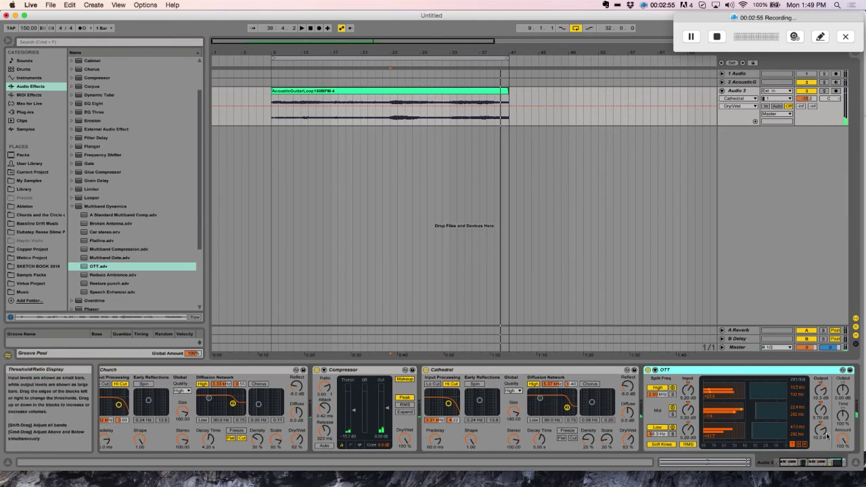
Play the guitar clip from bar 9 to hear it through the complete effect chain
{"action": "key", "text": "space"}
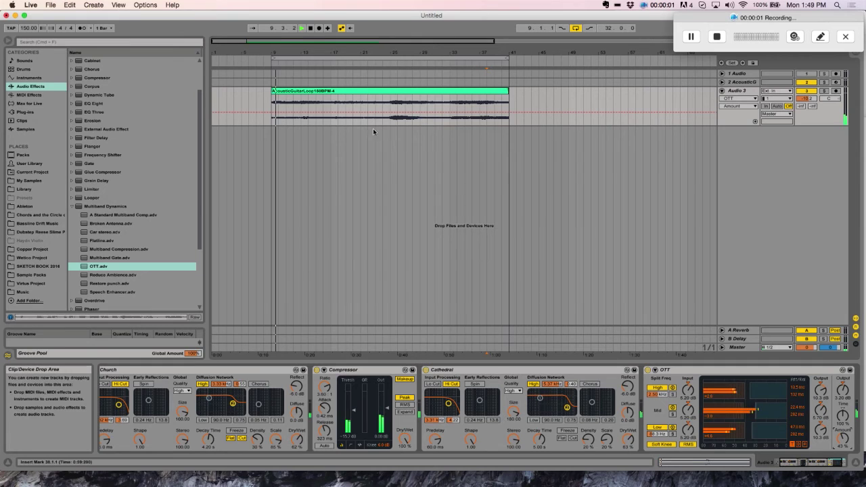
{"action": "mouse_move", "coordinate": [335, 48]}
{"action": "left_mouse_down"}
{"action": "mouse_move", "coordinate": [271, 50]}
{"action": "mouse_move", "coordinate": [321, 51]}
{"action": "left_mouse_up"}
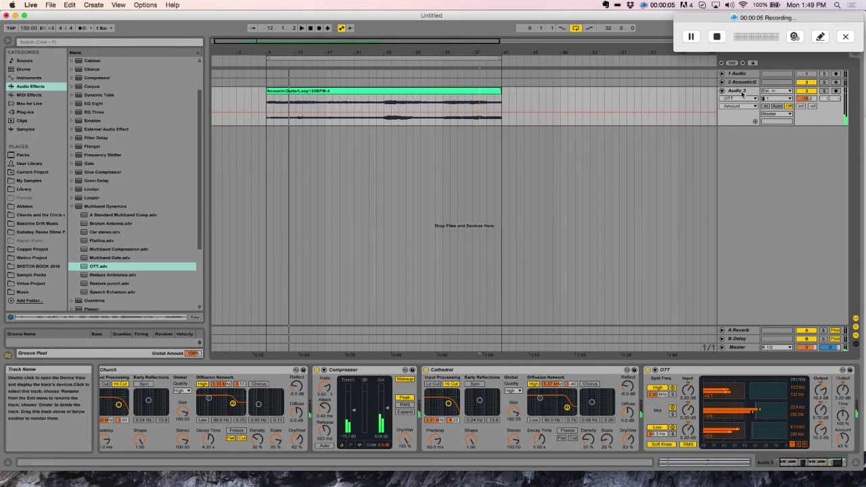
{"action": "key", "text": "space"}
Open the guitar clip's sample properties, reverse the sample, and play the clip before and after the change
{"action": "left_click", "coordinate": [406, 93]}
{"action": "double_click", "coordinate": [406, 93]}
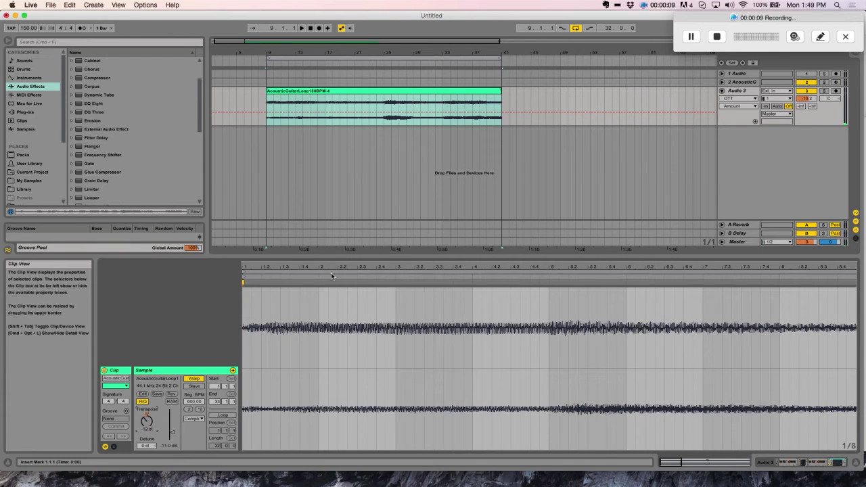
{"action": "key", "text": "space"}
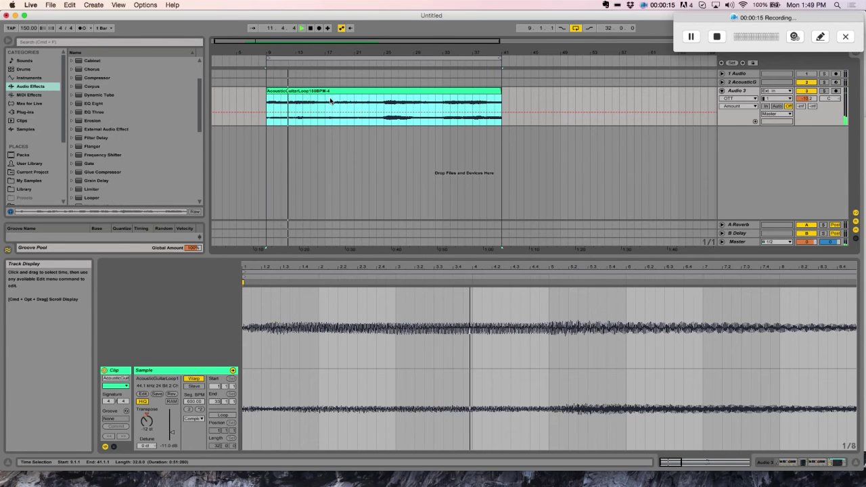
{"action": "key", "text": "space"}
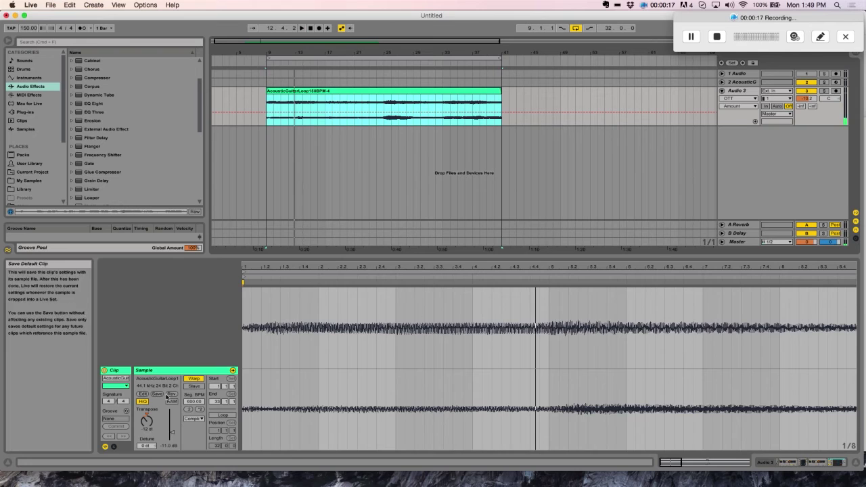
{"action": "left_click", "coordinate": [171, 394]}
{"action": "left_click", "coordinate": [362, 105]}
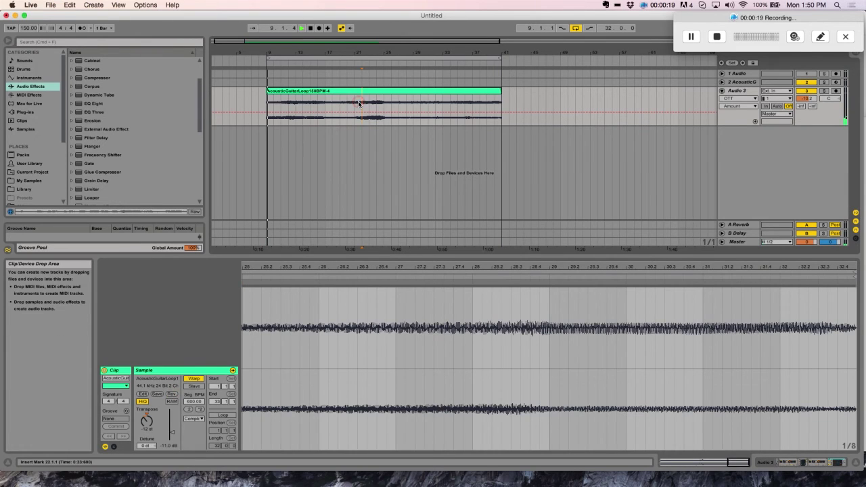
{"action": "key", "text": "space"}
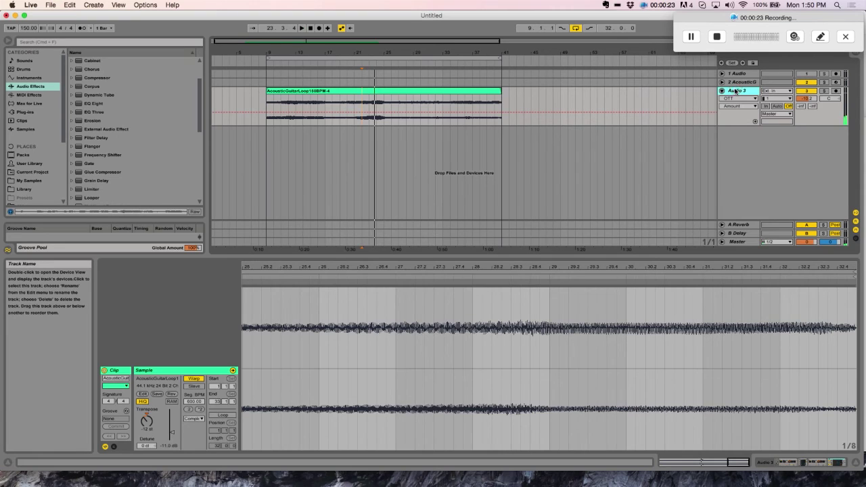
Insert a MIDI track below Audio 3 and load the reversed guitar clip into it as a Simpler instrument
{"action": "key", "text": "super+shift+t"}
{"action": "double_click", "coordinate": [737, 132]}
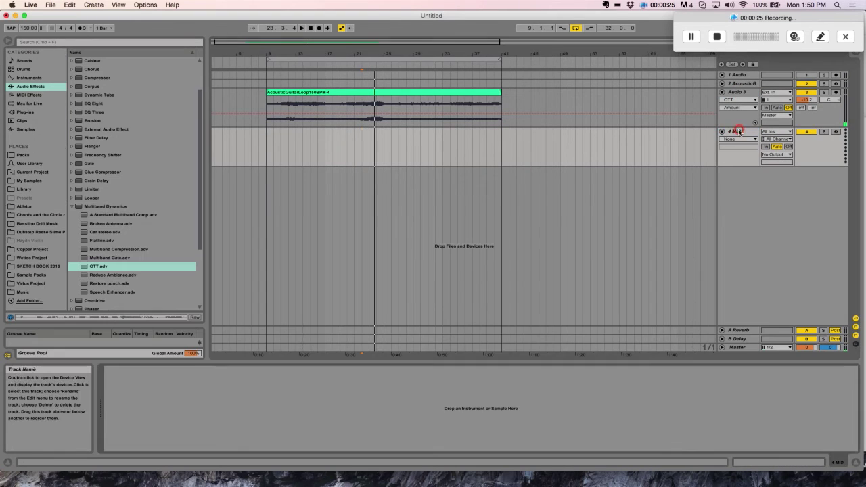
{"action": "left_click", "coordinate": [744, 132]}
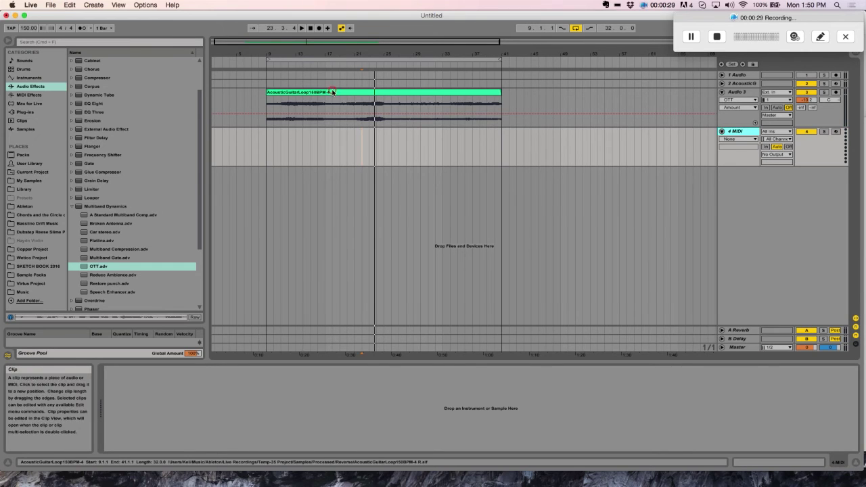
{"action": "left_click_drag", "start_coordinate": [332, 92], "coordinate": [362, 418]}
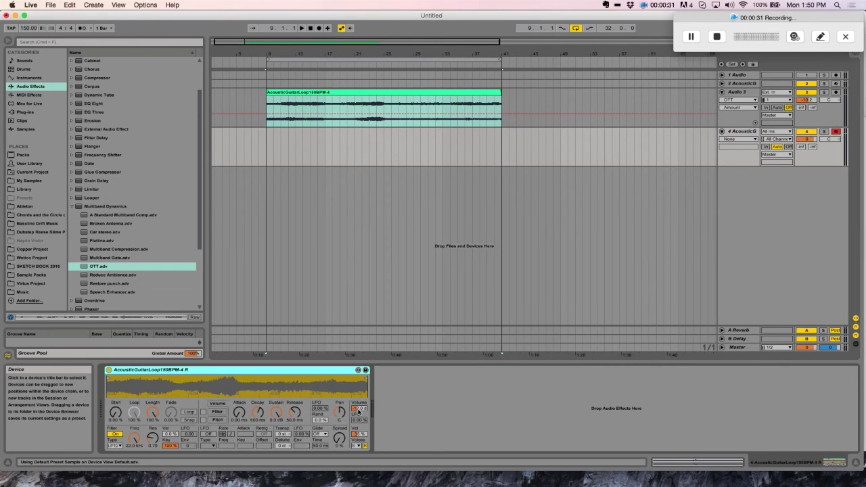
Show Audio 3's device chain and fold the Church, Compressor, Cathedral and OTT devices
{"action": "left_click", "coordinate": [746, 92]}
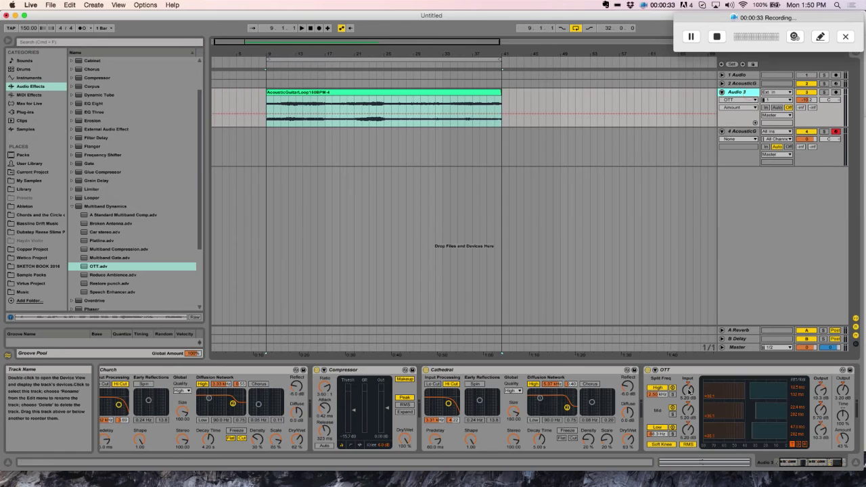
{"action": "left_click", "coordinate": [163, 370]}
{"action": "key", "text": "Delete"}
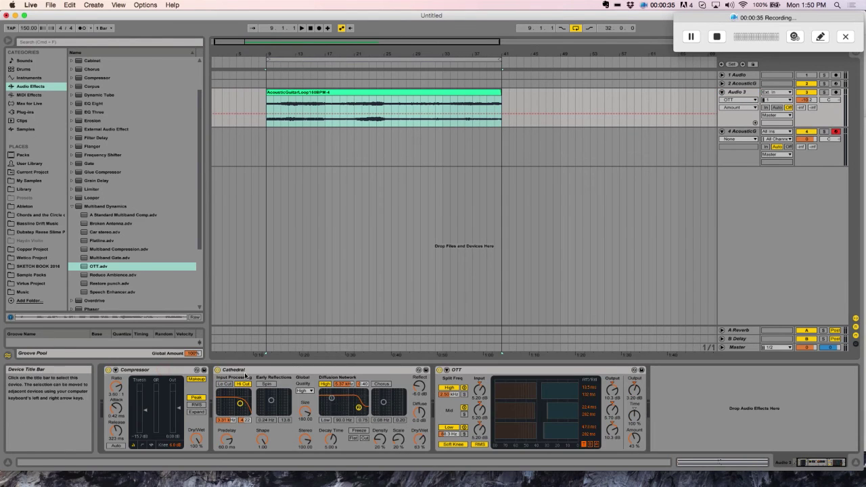
{"action": "double_click", "coordinate": [246, 371]}
{"action": "double_click", "coordinate": [162, 370]}
{"action": "double_click", "coordinate": [213, 368]}
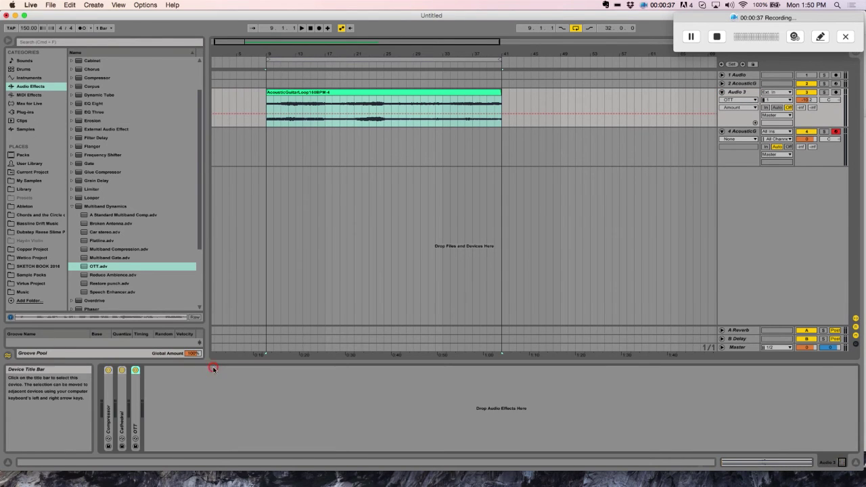
{"action": "left_click_drag", "start_coordinate": [840, 462], "coordinate": [827, 462]}
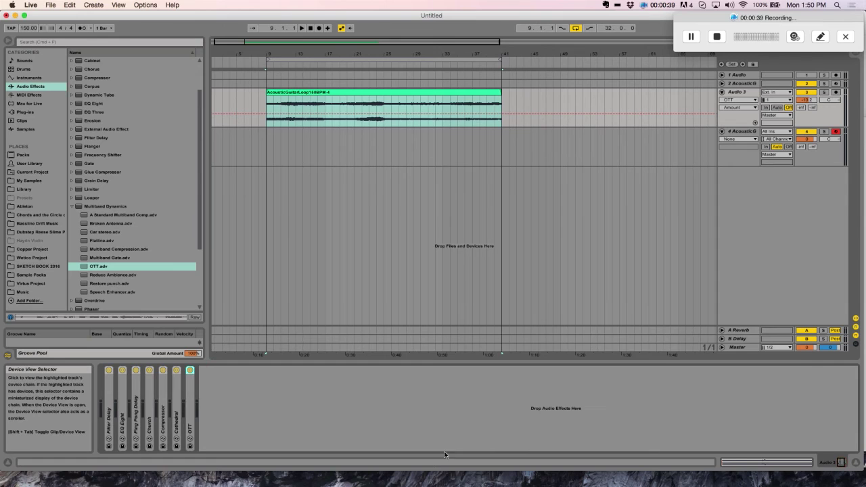
Copy all seven effects from Audio 3, Filter Delay through OTT, and paste them after the Simpler on the MIDI track
{"action": "left_click", "coordinate": [106, 387], "text": "shift"}
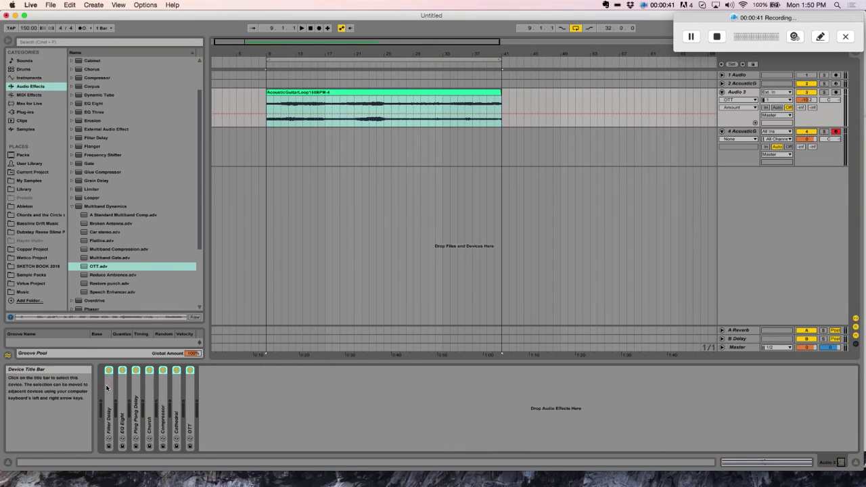
{"action": "left_click", "coordinate": [547, 136]}
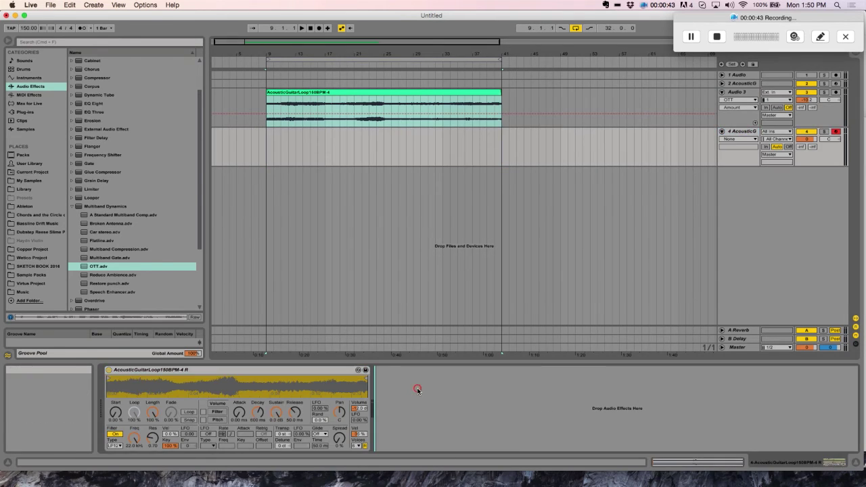
{"action": "key", "text": "super+v"}
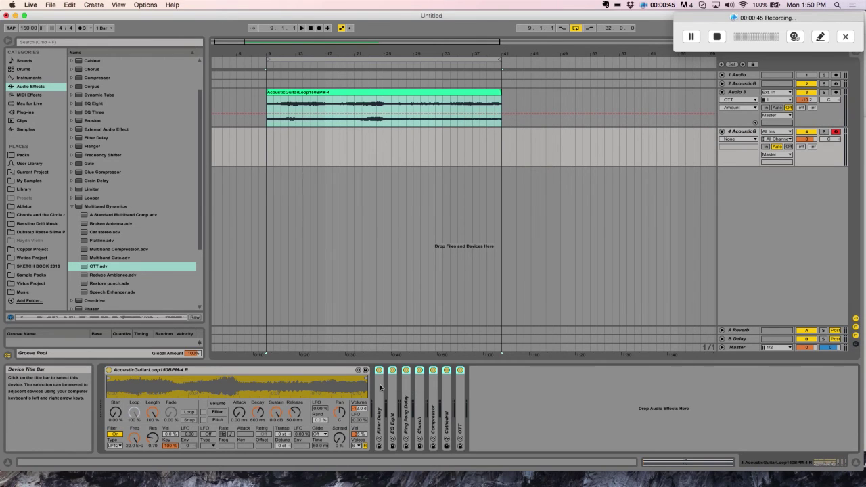
Convert the Simpler to a Sampler and set its sustain mode to back-and-forth looping
{"action": "right_click", "coordinate": [231, 370]}
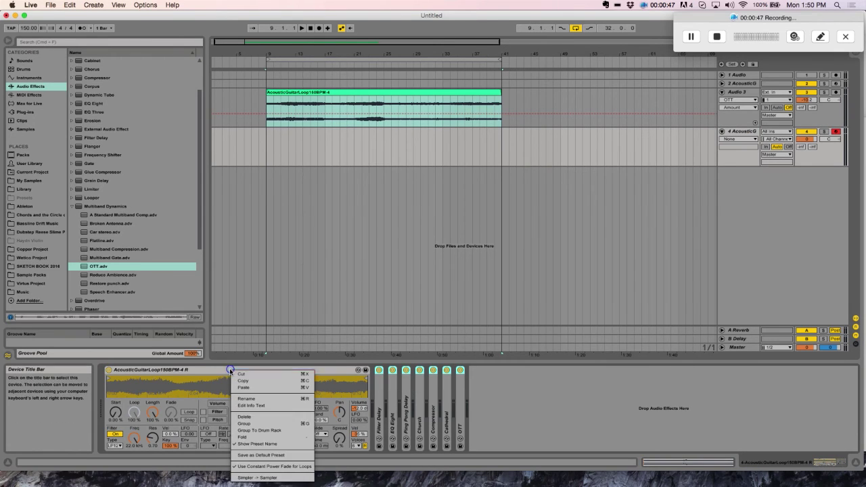
{"action": "left_click", "coordinate": [256, 478]}
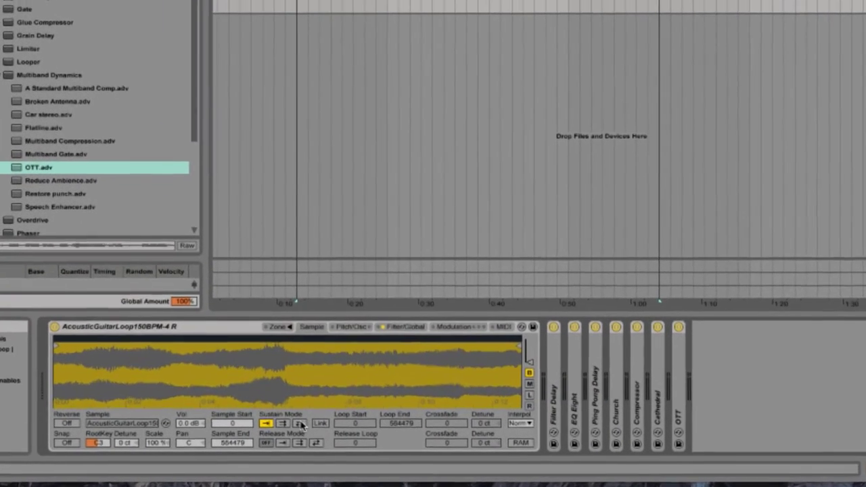
{"action": "left_click", "coordinate": [300, 423]}
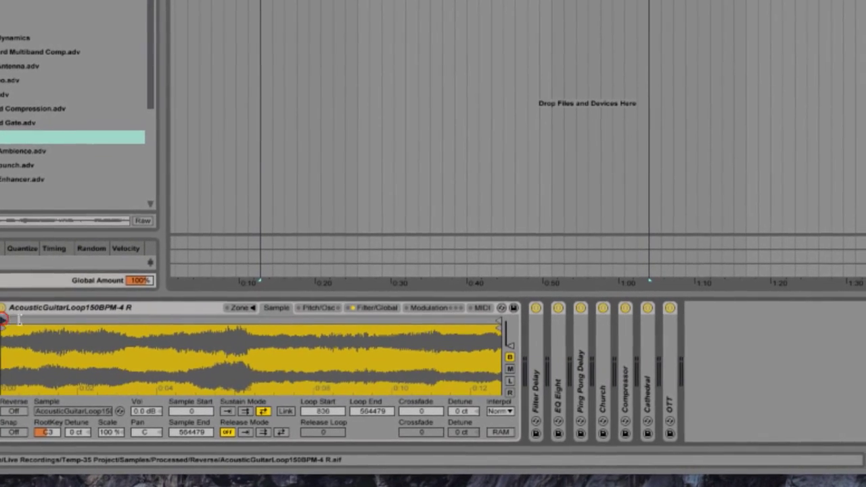
Set the Sampler's loop start to 68574, loop end to 464963 and crossfade to 68574
{"action": "left_click_drag", "start_coordinate": [26, 319], "coordinate": [349, 316]}
{"action": "left_click_drag", "start_coordinate": [491, 321], "coordinate": [406, 321]}
{"action": "left_click_drag", "start_coordinate": [393, 419], "coordinate": [393, 379]}
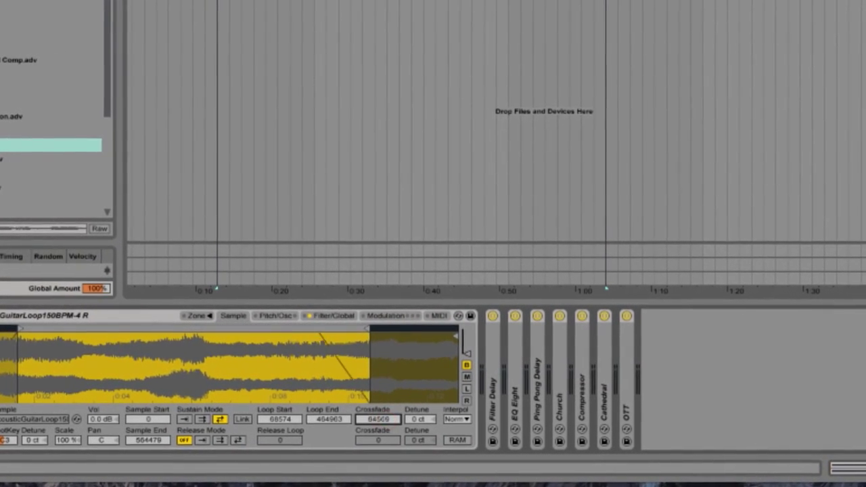
{"action": "left_click_drag", "start_coordinate": [375, 419], "coordinate": [376, 399]}
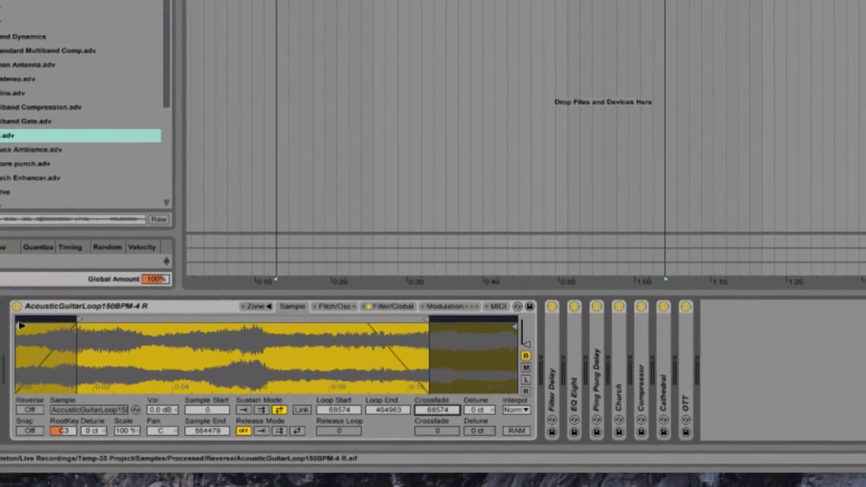
Move the Sampler's sample start to shortly before the loop start, and lower the MIDI track's volume to -6.1 dB
{"action": "left_click_drag", "start_coordinate": [19, 326], "coordinate": [82, 335]}
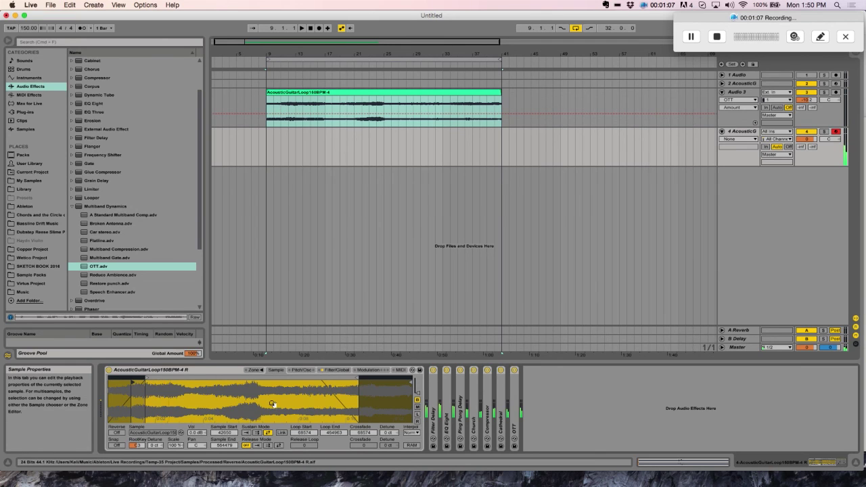
{"action": "left_click_drag", "start_coordinate": [806, 138], "coordinate": [806, 144]}
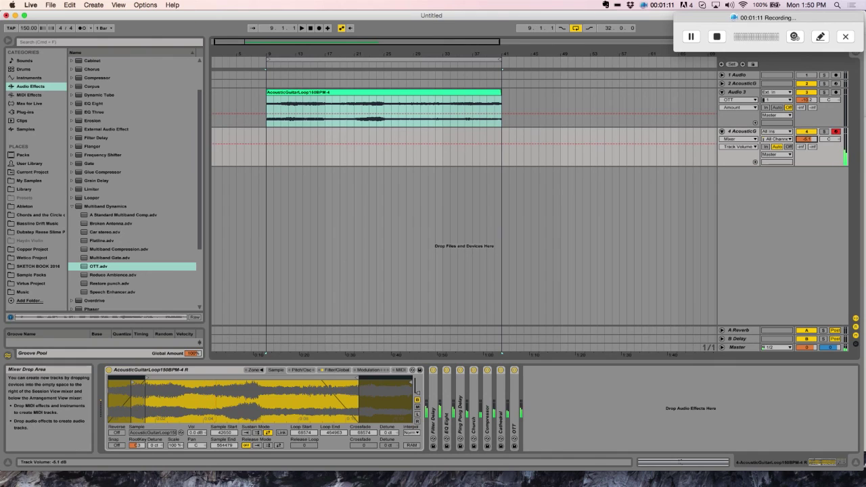